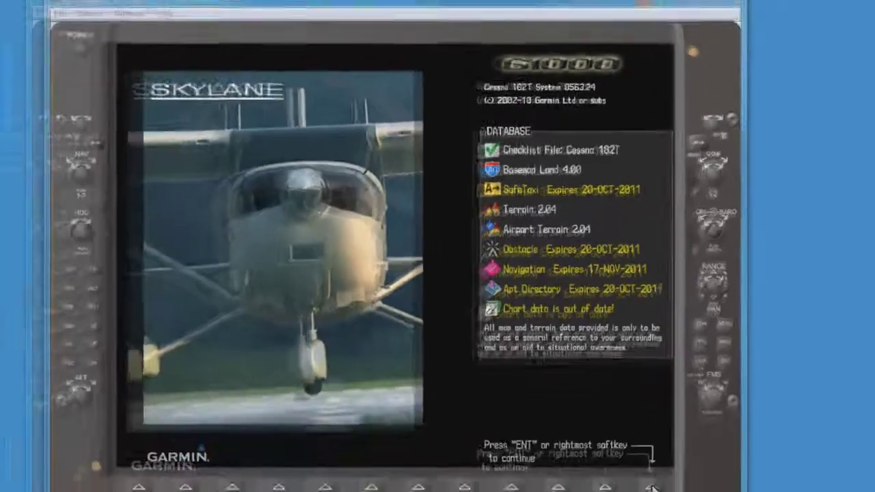
Dismiss the database startup screen to reach the Navigation Map at 15 NM range
click(663, 459)
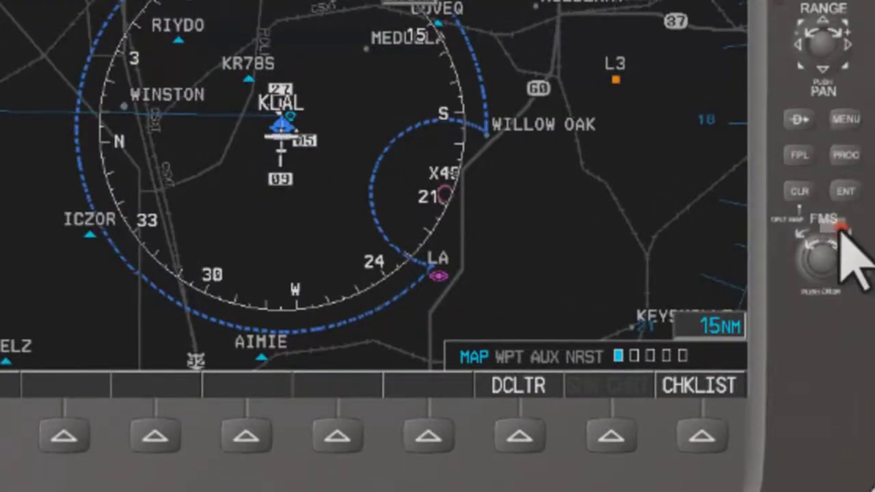
scroll(843, 232, down, 1)
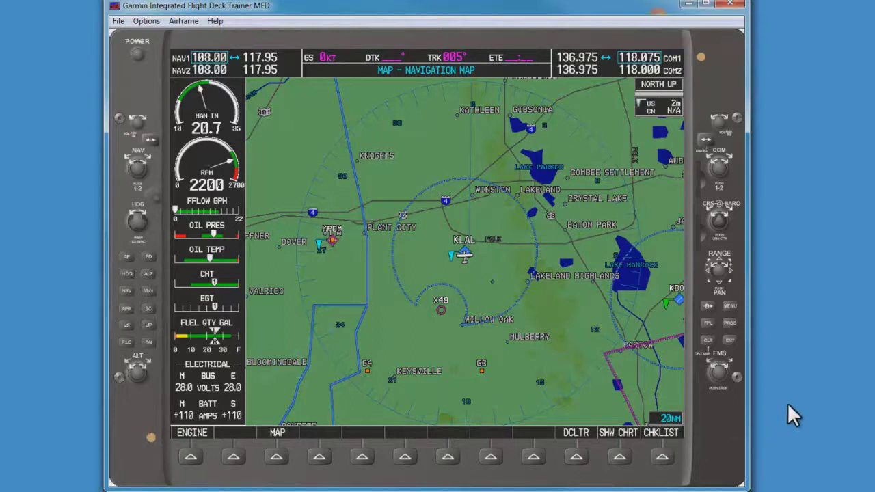
click(728, 356)
click(728, 359)
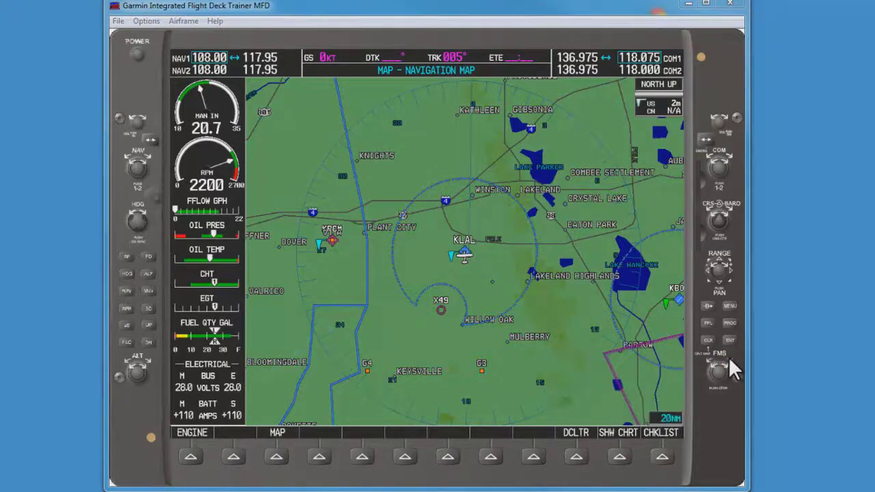
click(728, 358)
Step forward through airport info, trip planning, flight plan, checklist and nearest pages to Nearest Frequencies
click(728, 359)
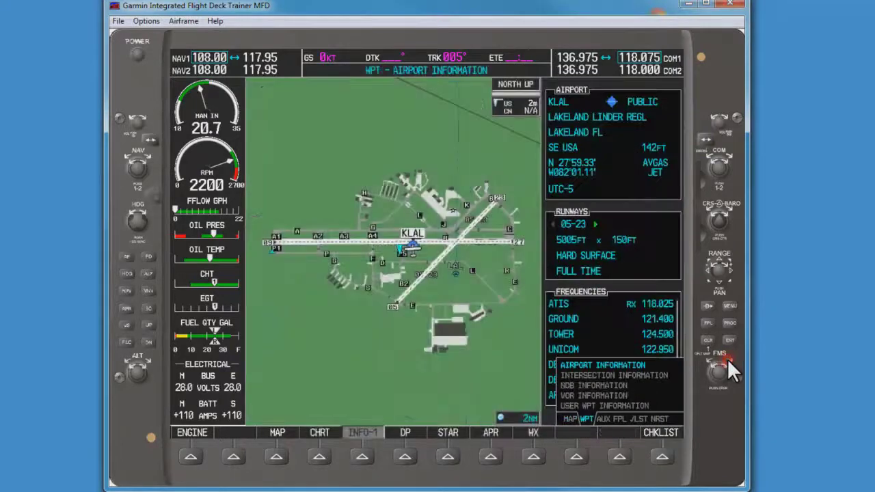
click(727, 359)
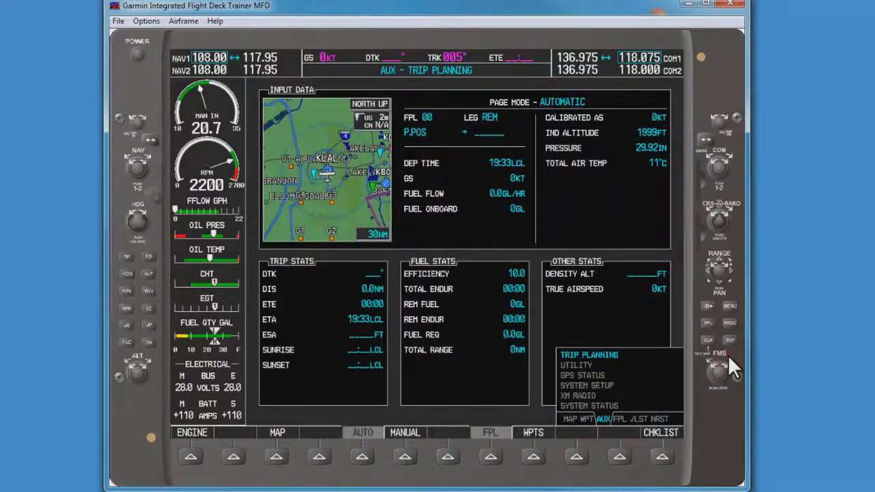
click(729, 355)
click(728, 355)
click(728, 362)
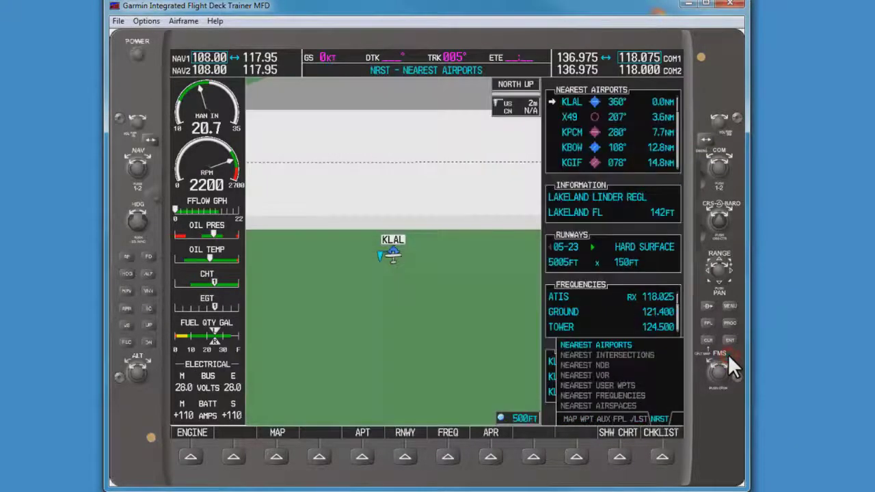
click(724, 364)
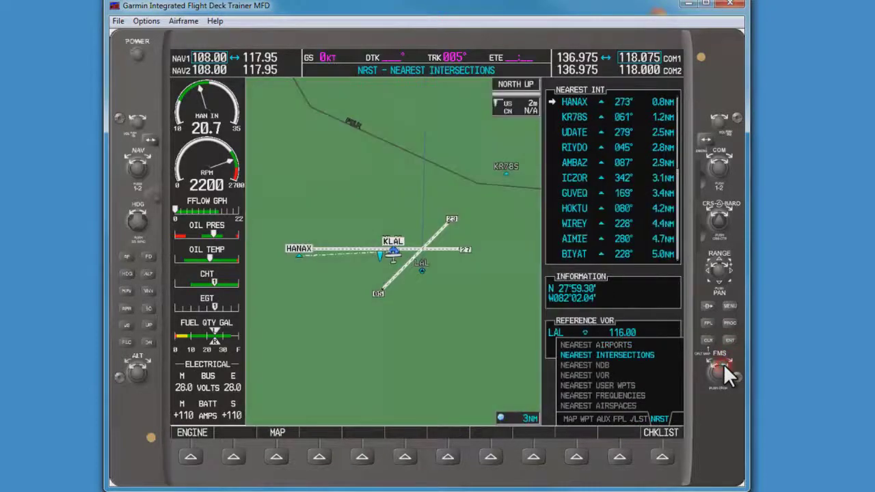
click(723, 364)
click(723, 364)
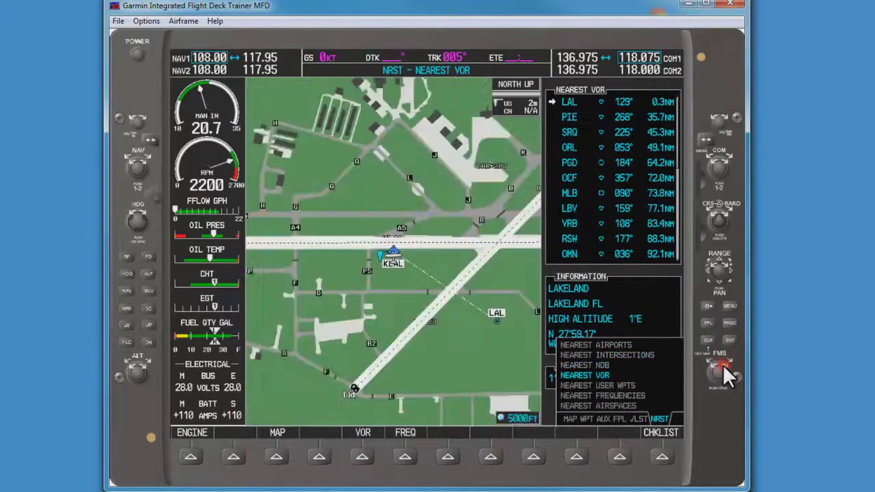
click(724, 363)
click(724, 364)
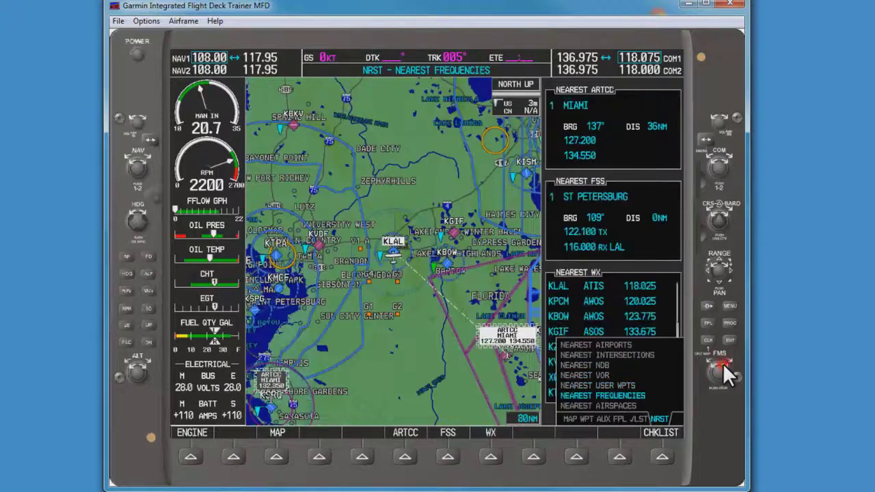
Step back through the nearest, checklist and flight plan pages to KLAL Airport Information
click(715, 363)
click(714, 362)
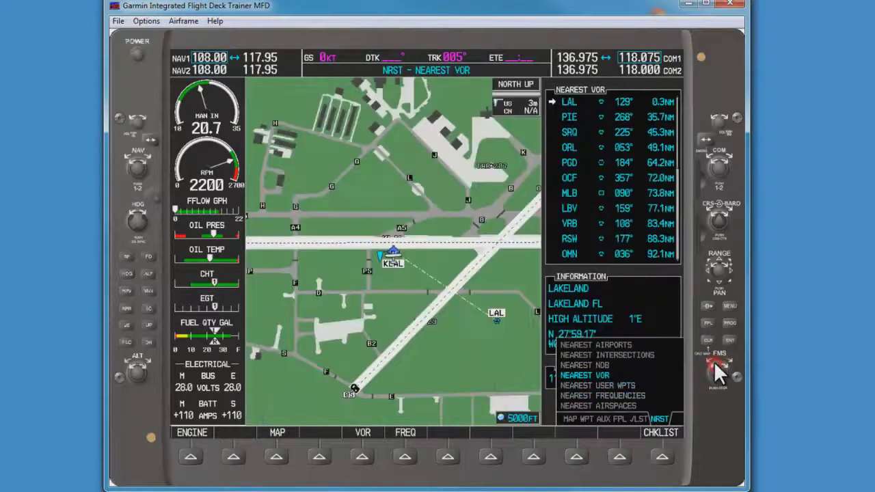
click(712, 359)
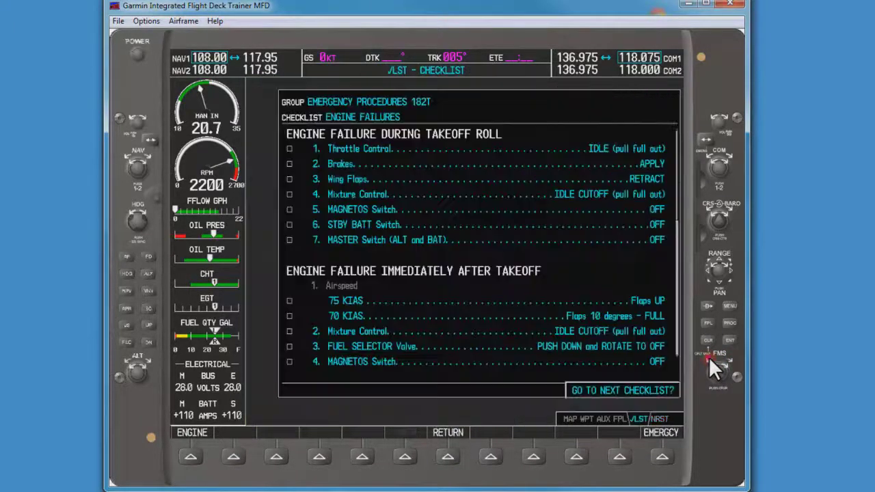
click(709, 357)
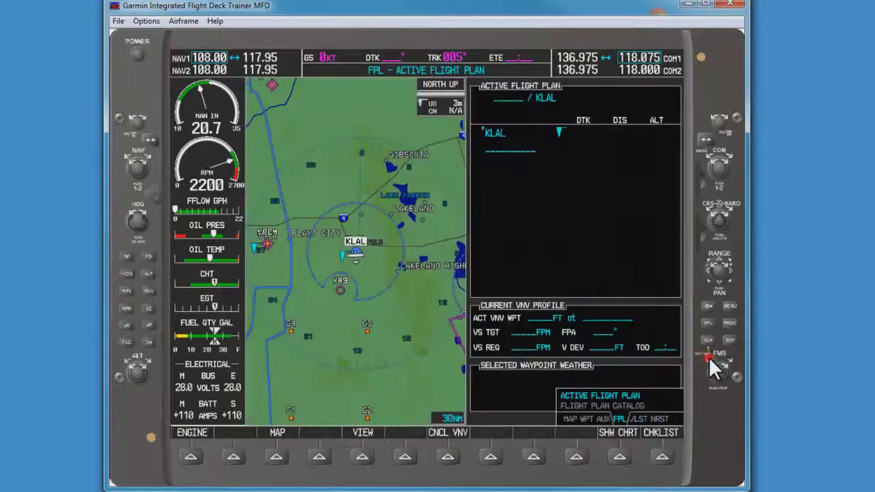
click(709, 357)
click(709, 357)
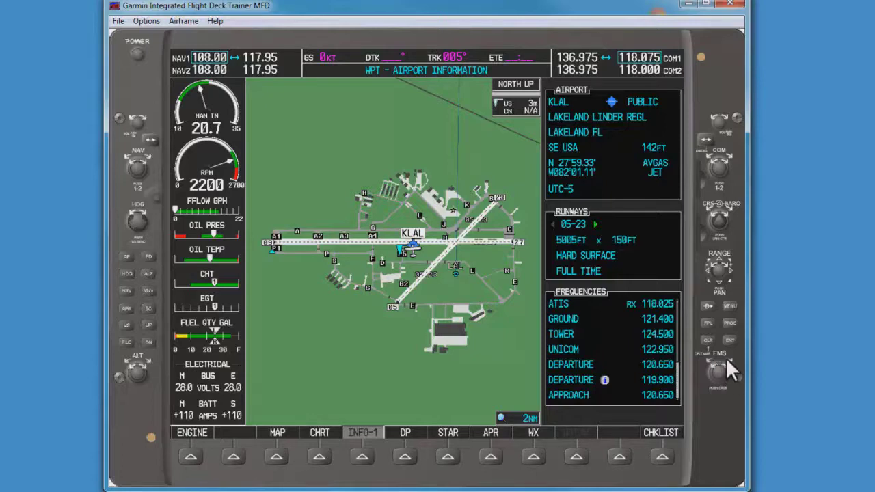
Move from the WPT group to the AUX System Setup page
scroll(726, 357, up, 2)
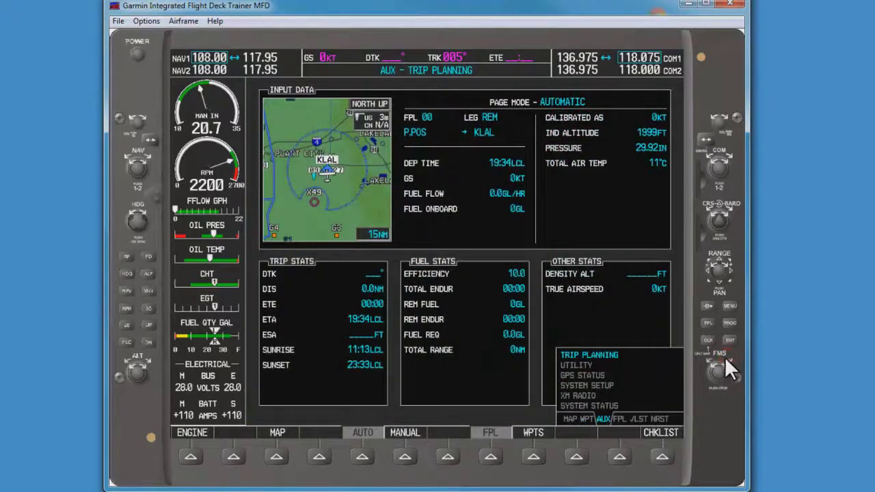
scroll(725, 364, down, 3)
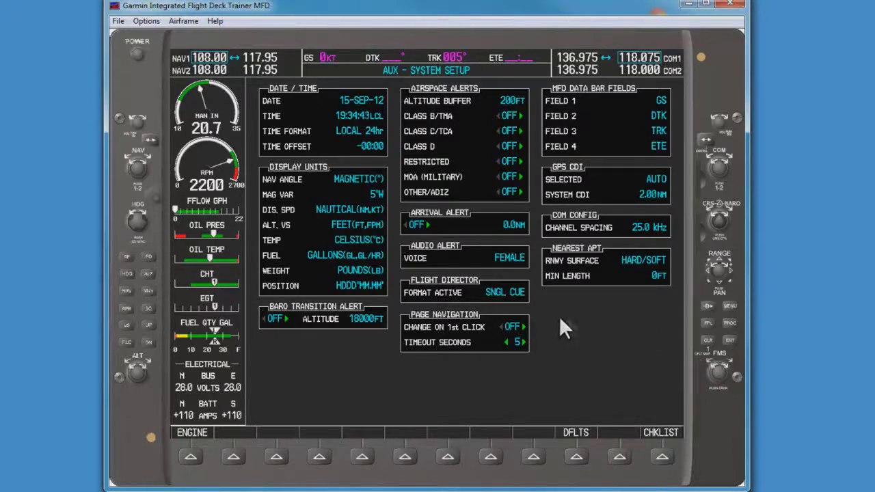
Activate the cursor and change the Page Navigation timeout from 5 to 6 seconds
click(508, 318)
click(716, 369)
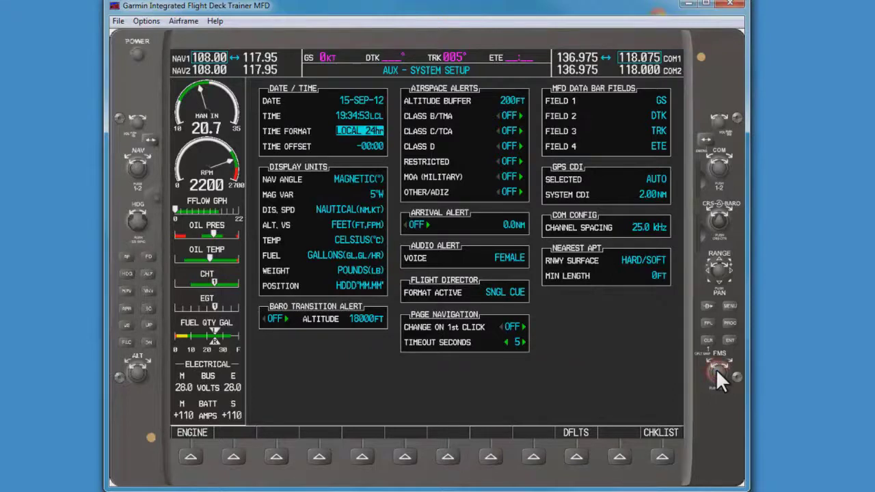
scroll(726, 355, down, 6)
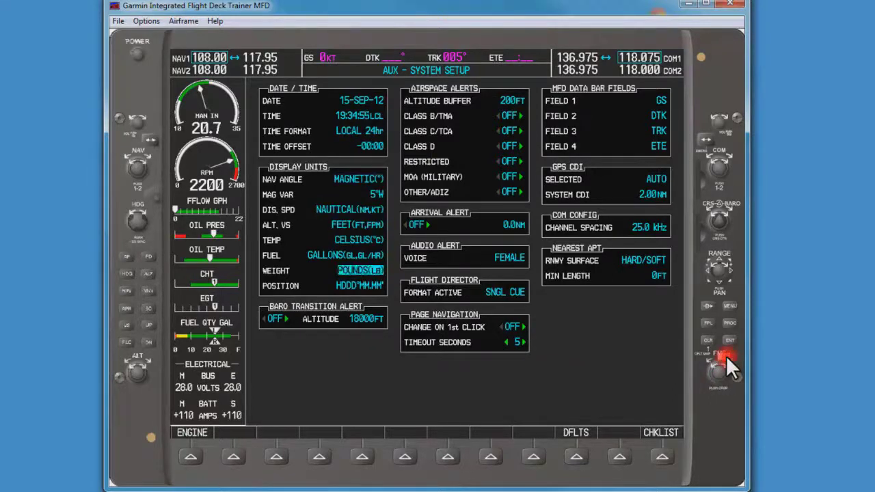
scroll(726, 356, down, 7)
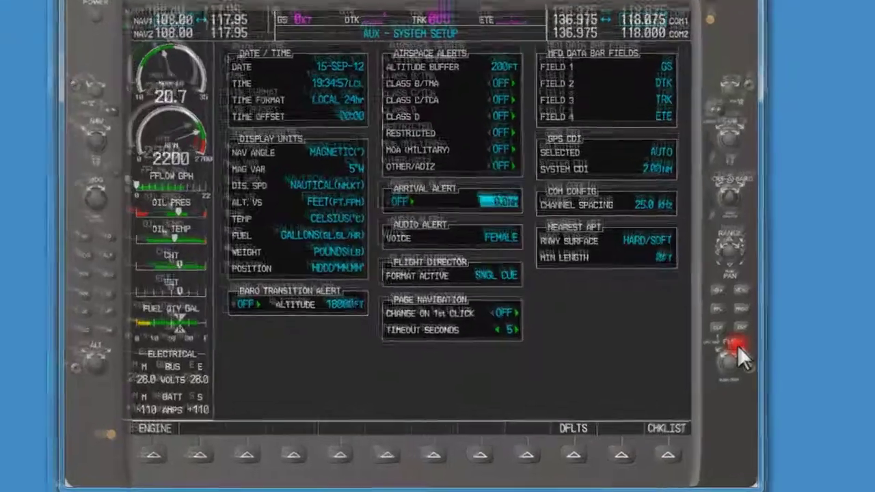
scroll(738, 348, down, 4)
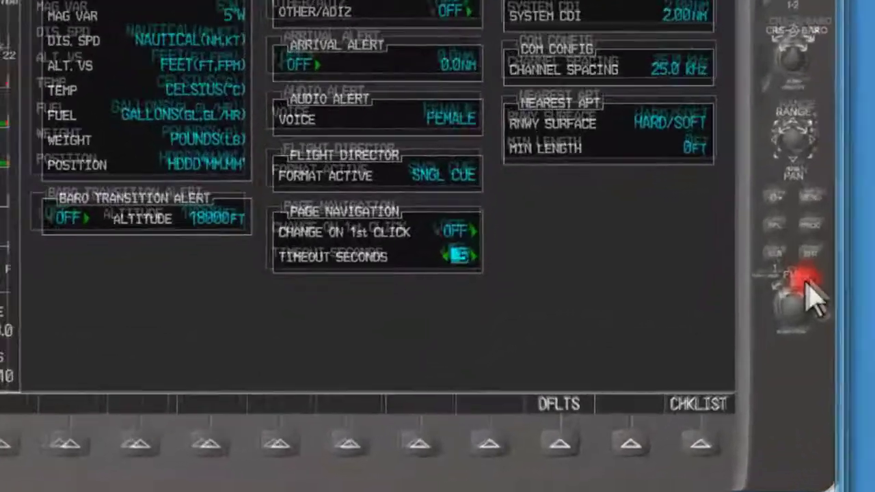
click(736, 354)
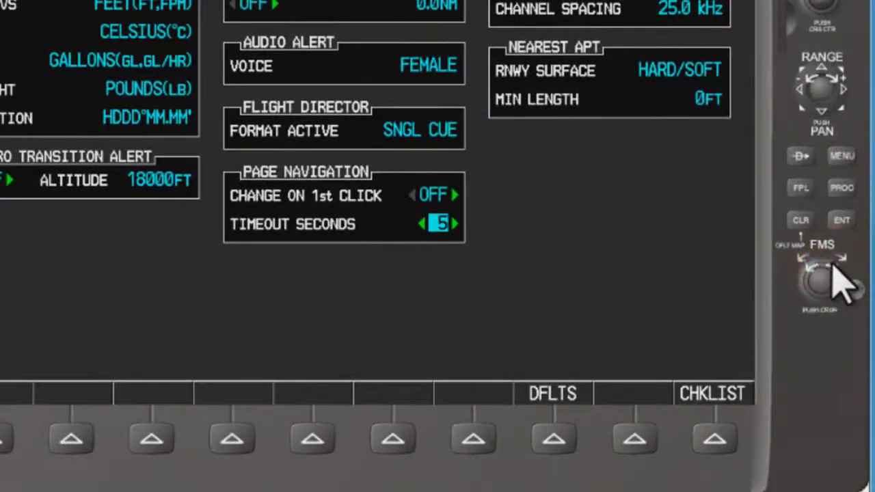
scroll(843, 282, up, 1)
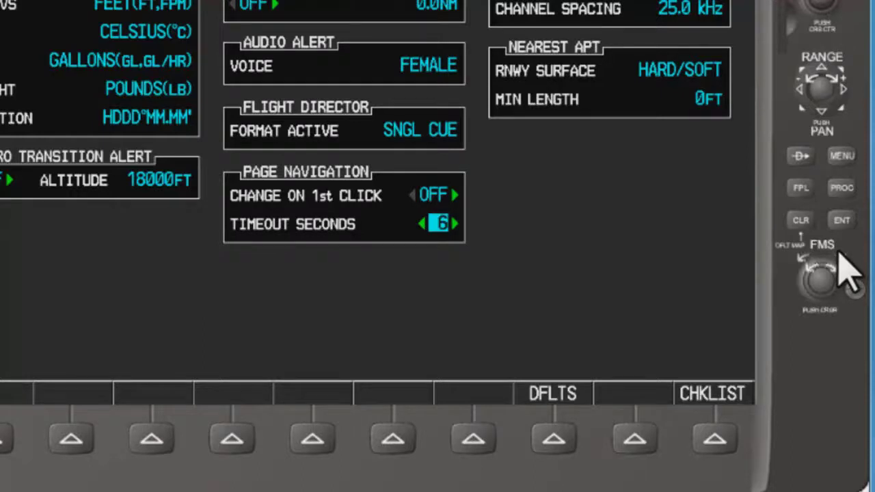
End editing with the 6-second timeout kept and bring up the AUX page menu
click(837, 253)
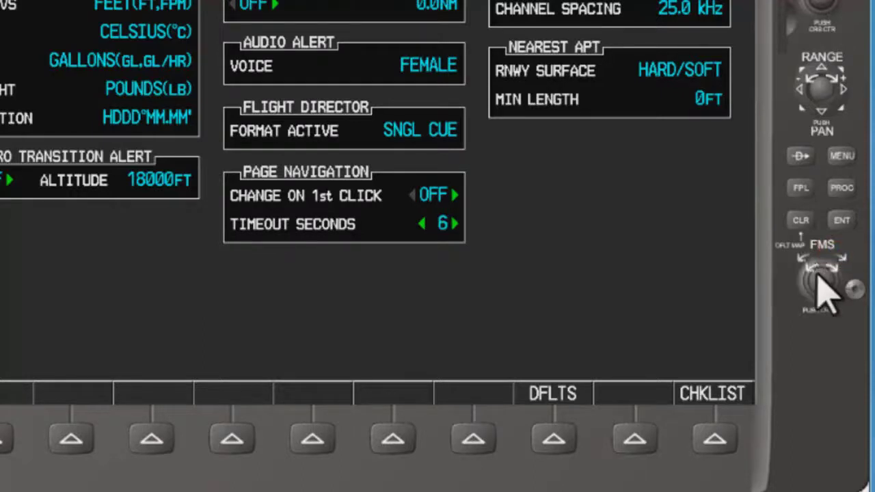
click(817, 284)
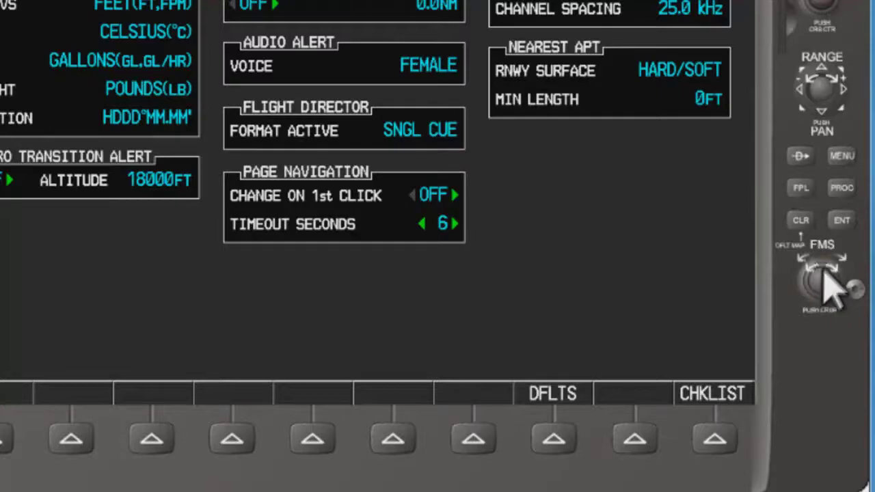
click(837, 253)
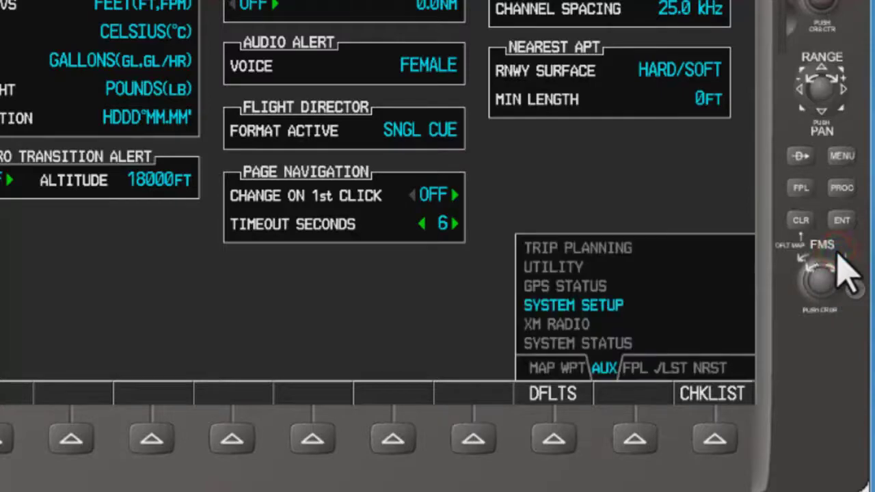
Cycle the page groups forward to FPL and NRST, then back to MAP
click(837, 254)
click(837, 254)
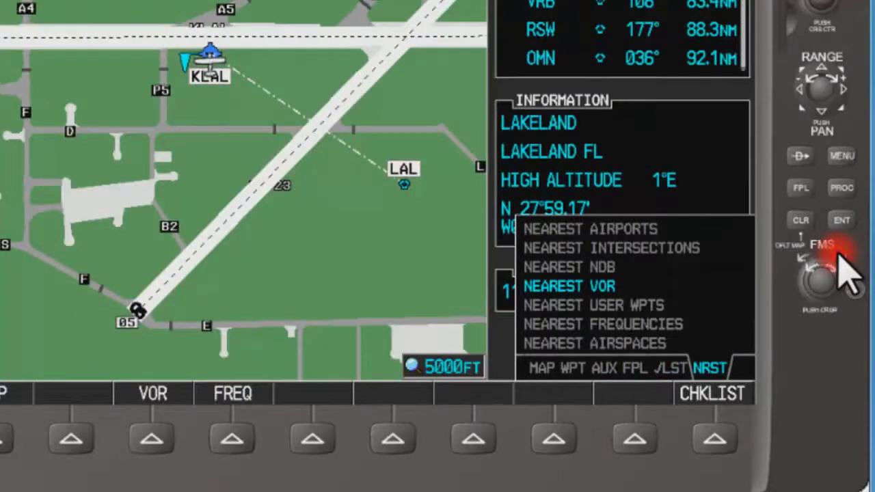
click(809, 257)
click(810, 257)
click(809, 257)
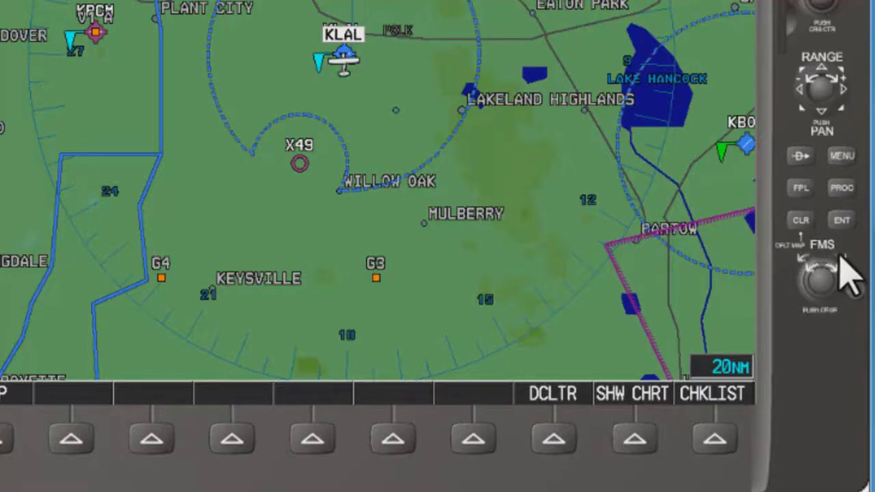
Turn through pages to the checklist showing Engine Failure Immediately After Takeoff
scroll(848, 274, down, 5)
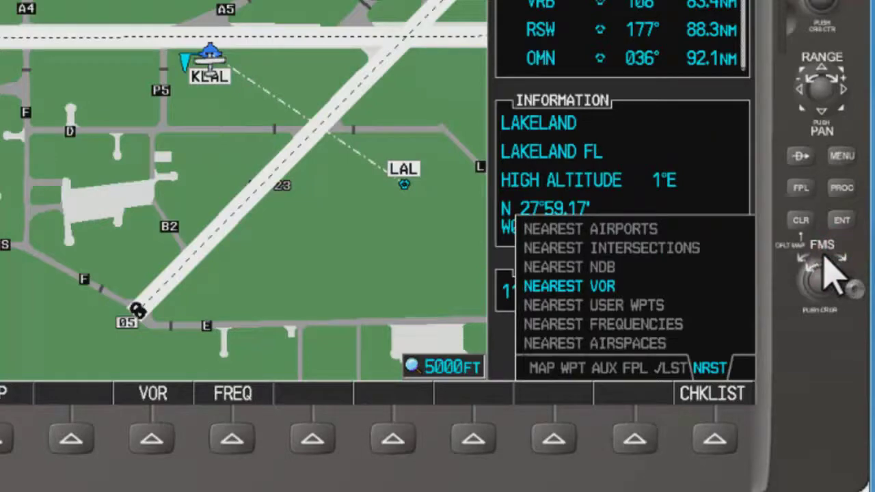
scroll(807, 257, up, 4)
scroll(812, 274, up, 1)
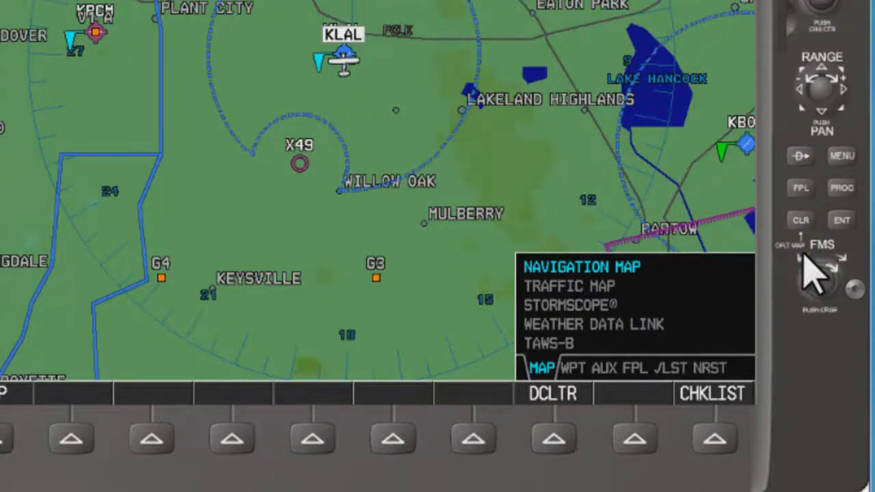
scroll(844, 274, down, 1)
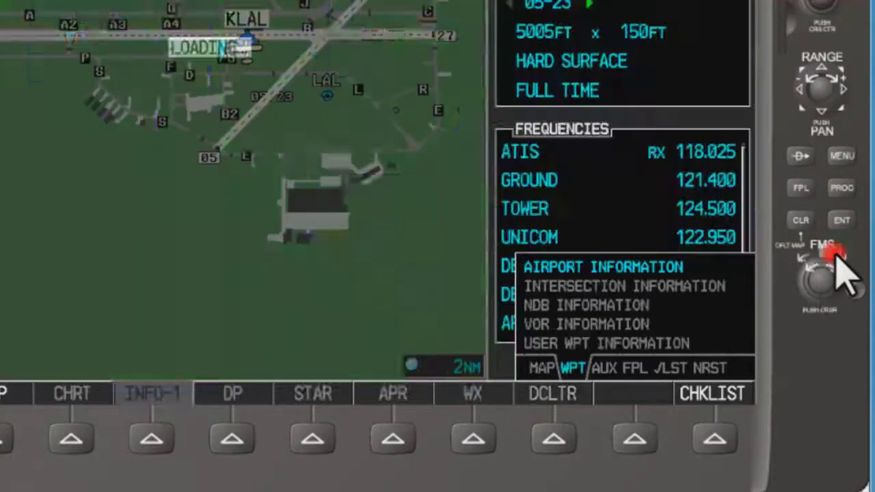
scroll(843, 274, down, 3)
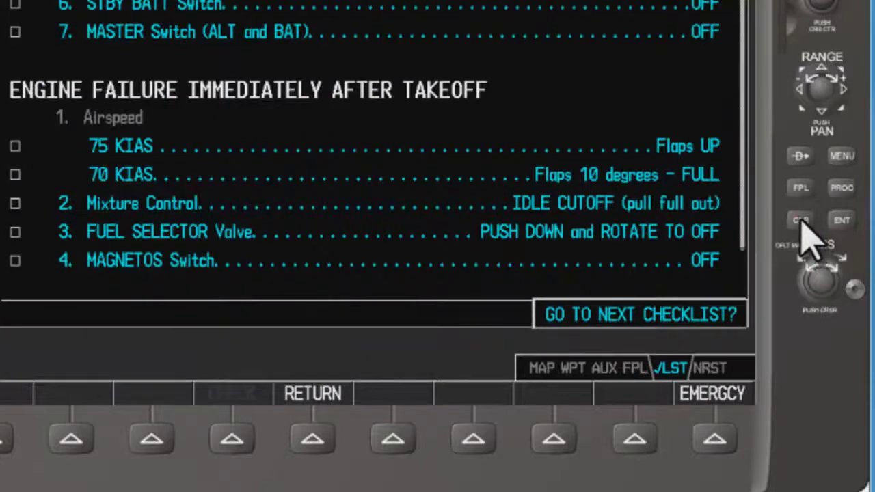
Leave the checklist and return to the Navigation Map around KLAL
click(802, 220)
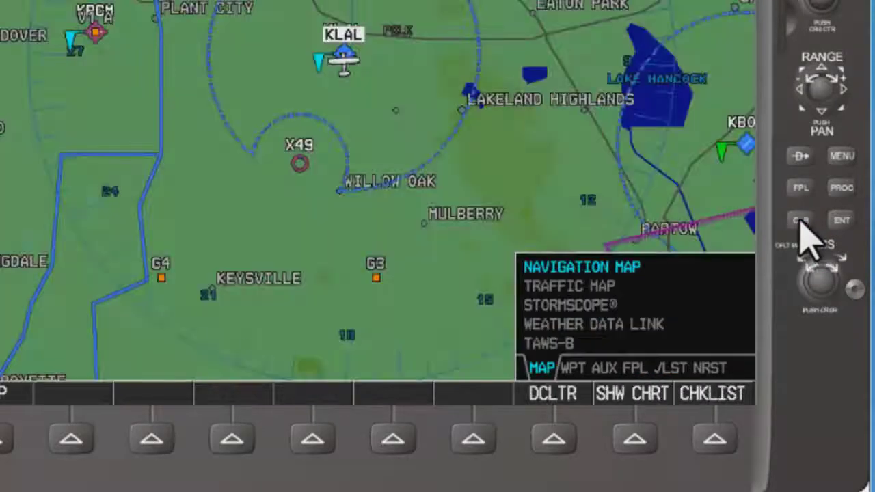